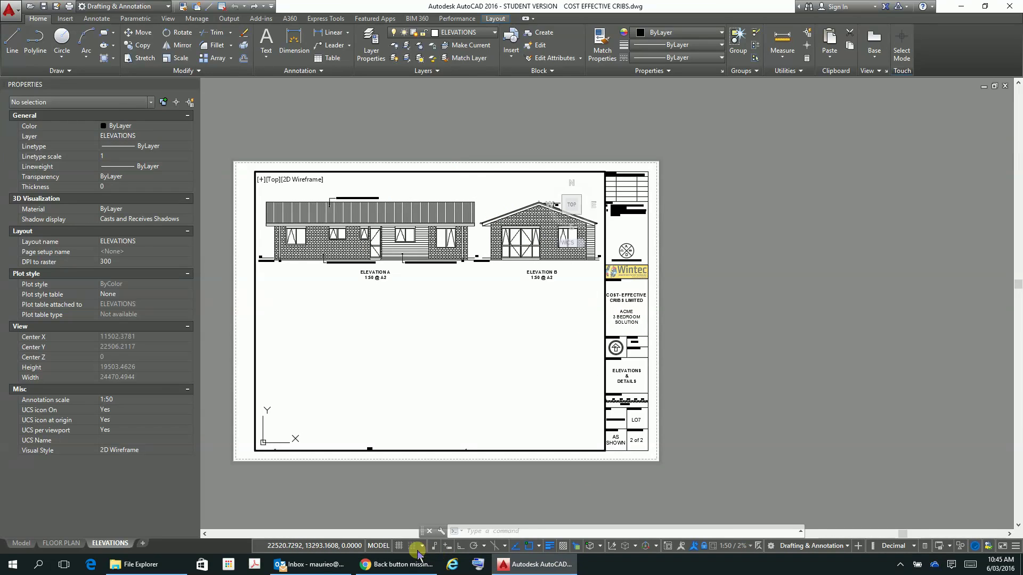
# Switch to paper space and delete the existing viewport showing Elevations A and B on the ELEVATIONS sheet
pyautogui.click(379, 546)
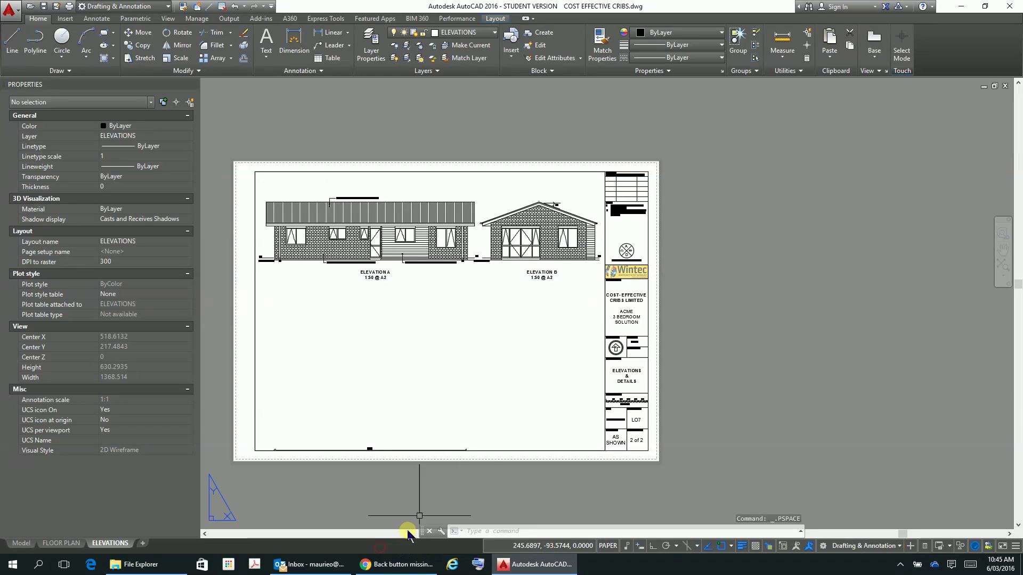
pyautogui.click(604, 313)
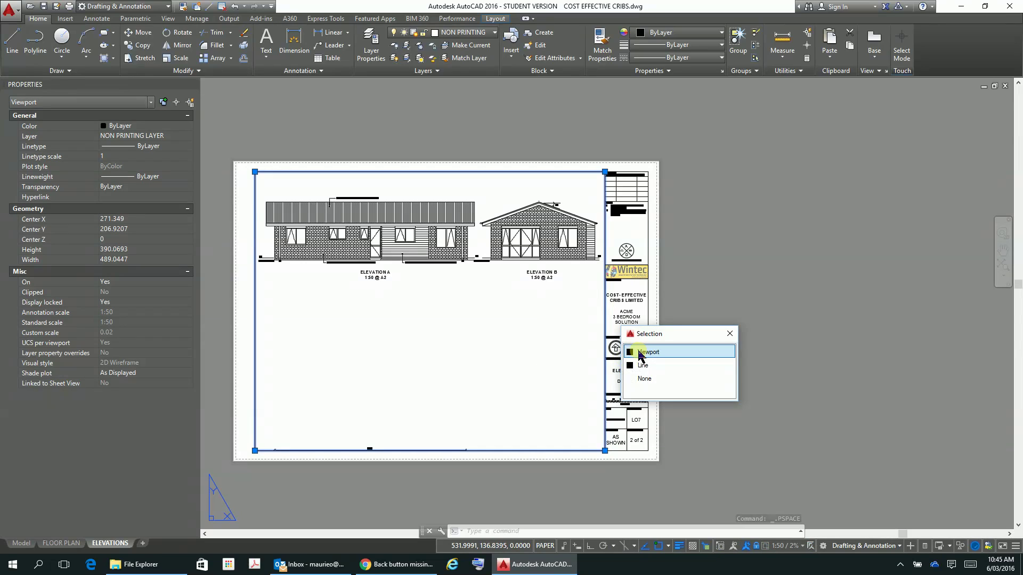
pyautogui.click(638, 353)
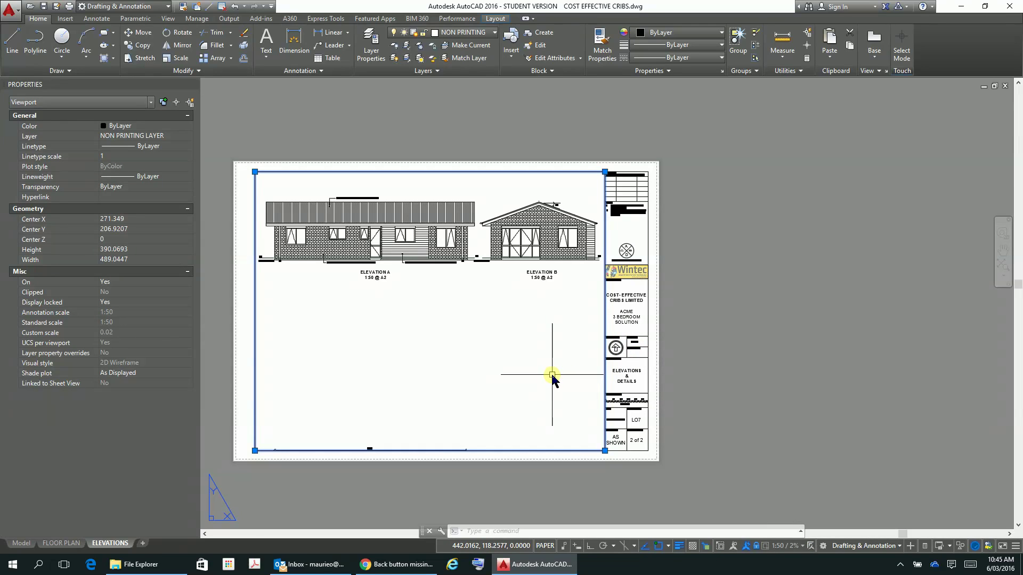
pyautogui.press('Delete')
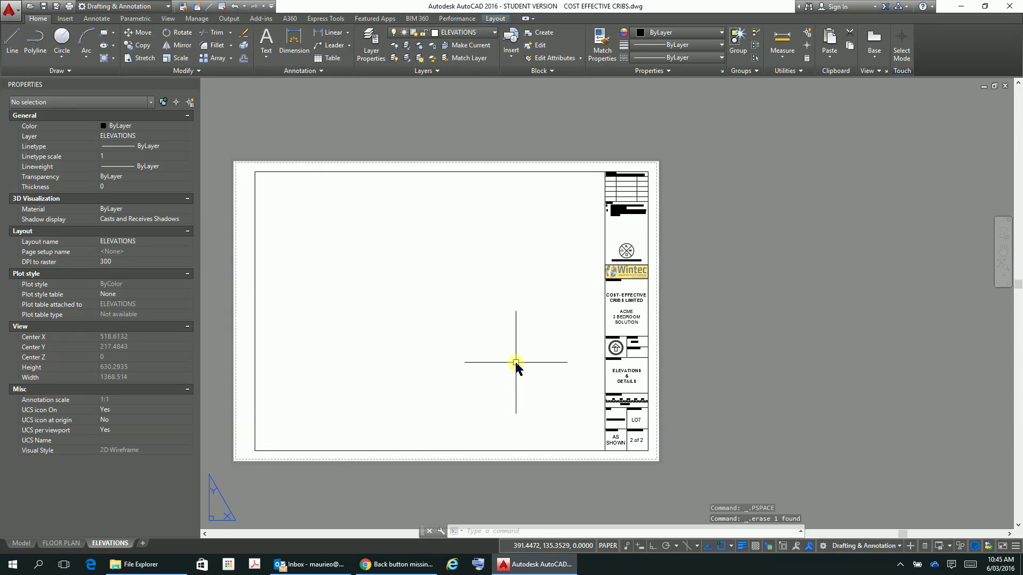
# Make NON PRINTING LAYER the current layer
pyautogui.scroll(-2, 517, 365)
pyautogui.scroll(5, 529, 347)
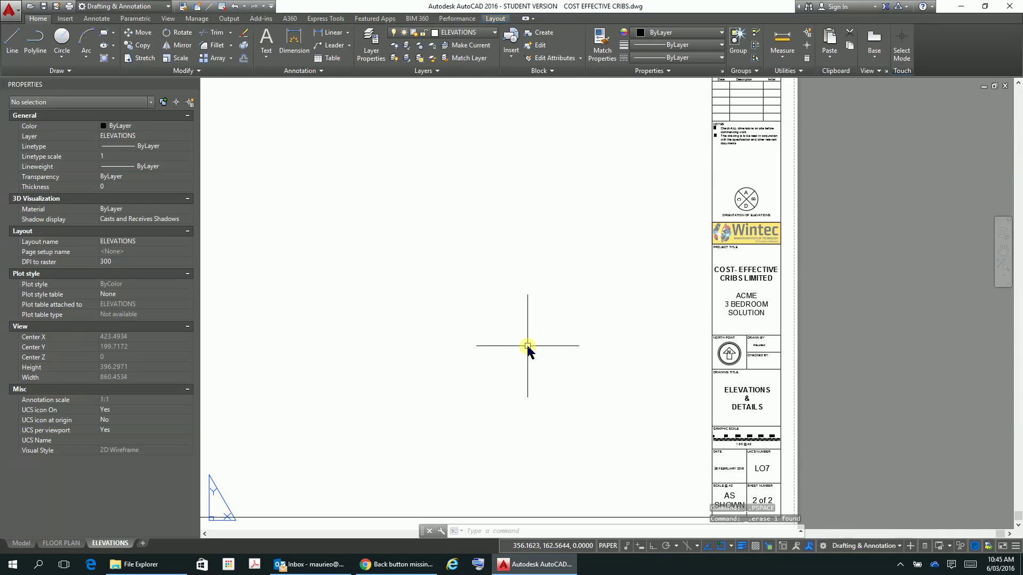
pyautogui.scroll(-3, 523, 347)
pyautogui.moveTo(522, 346); pyautogui.dragTo(591, 351, button='middle')
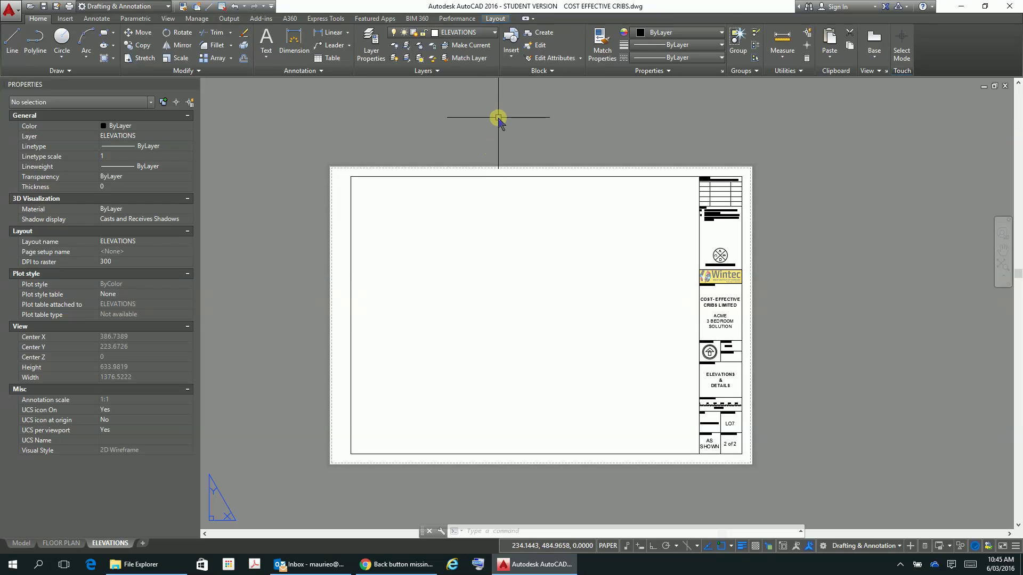
pyautogui.click(496, 34)
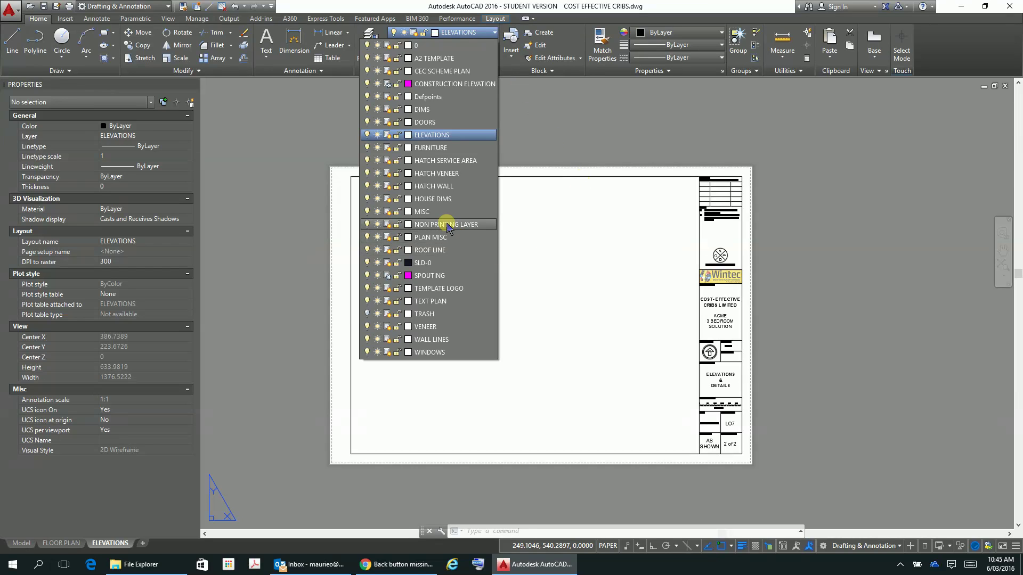
pyautogui.click(448, 226)
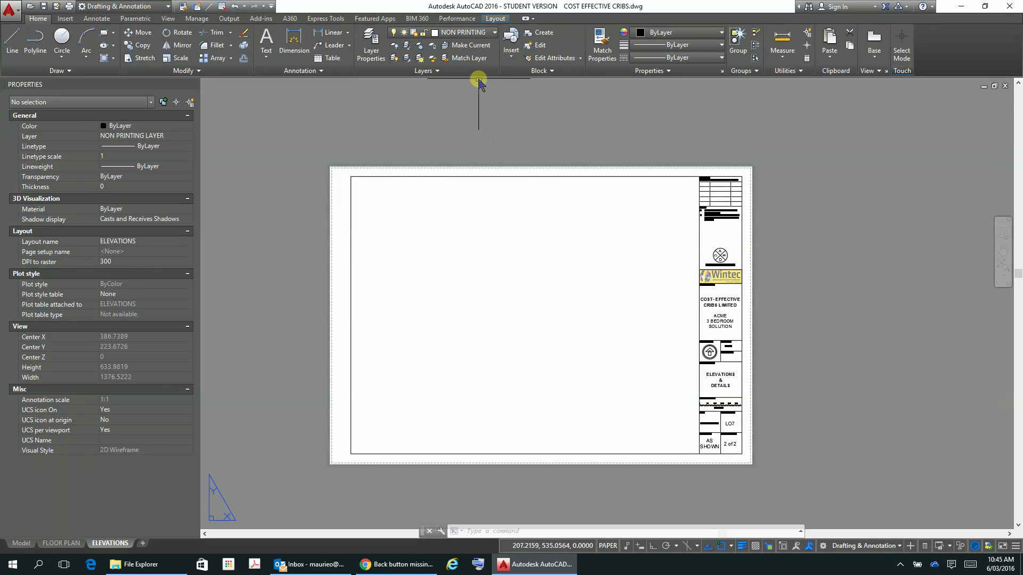
pyautogui.click(496, 33)
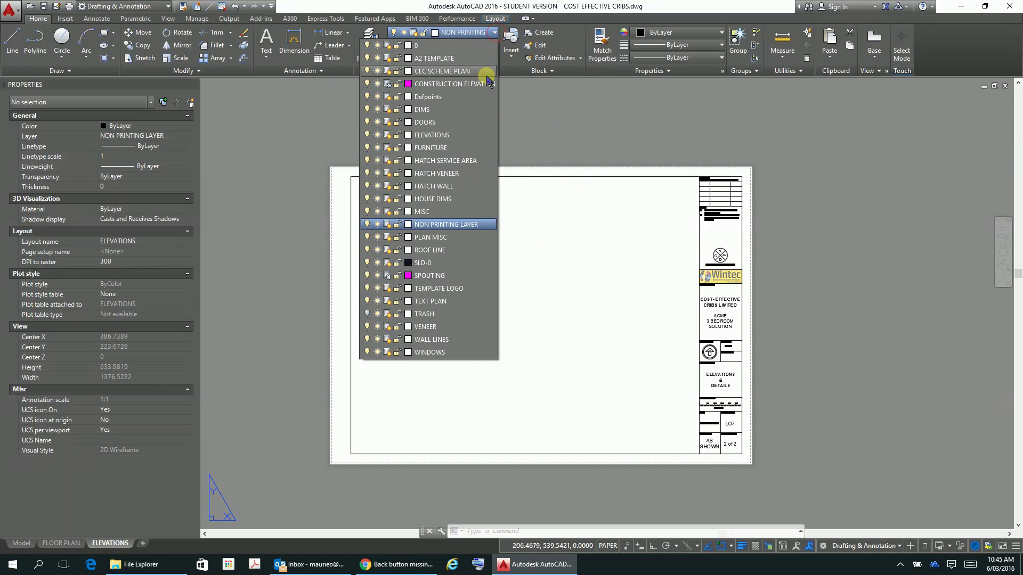
pyautogui.click(435, 226)
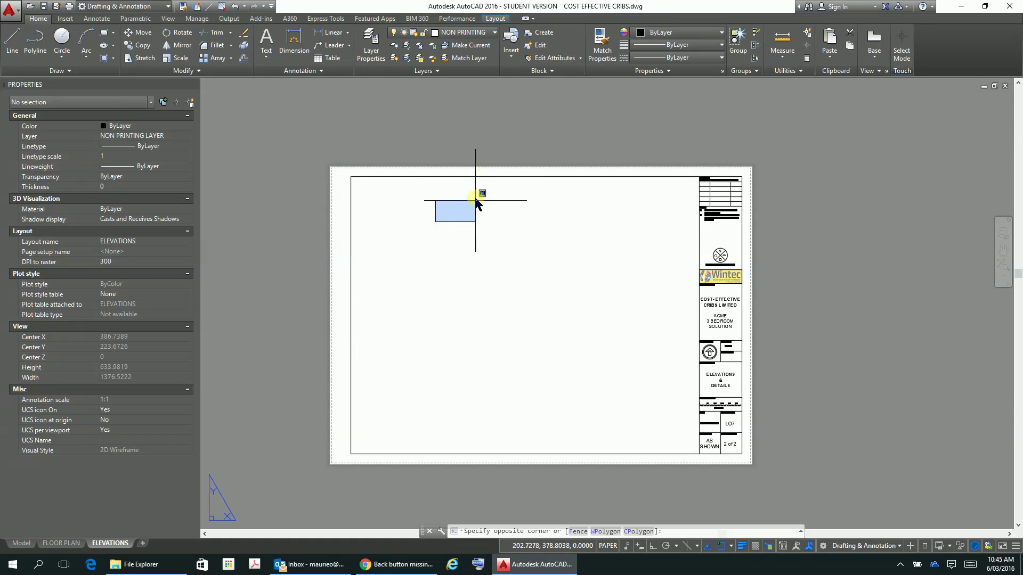
# Check the plot setting of NON PRINTING LAYER in the layer properties
pyautogui.click(376, 56)
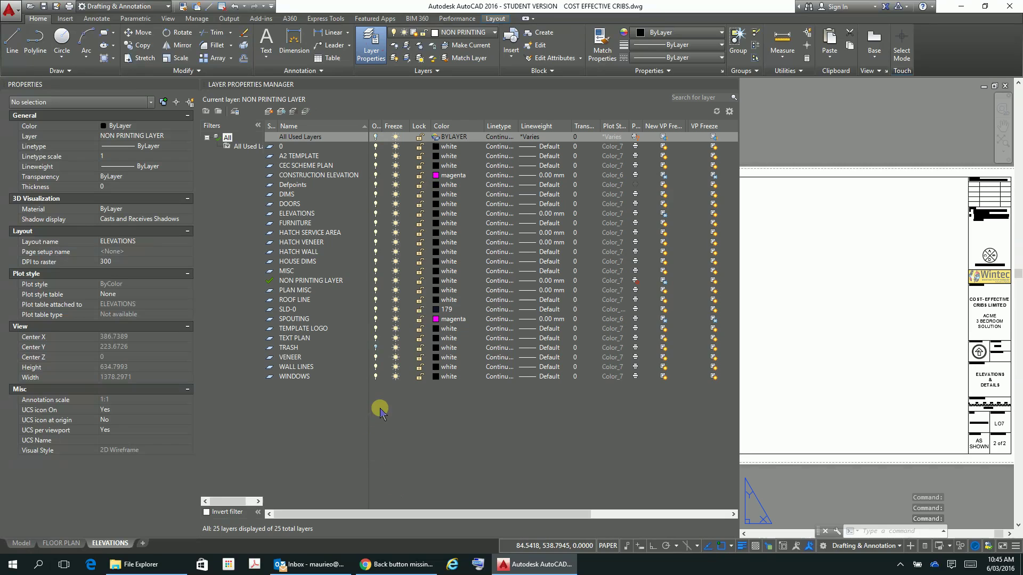
pyautogui.rightClick(302, 429)
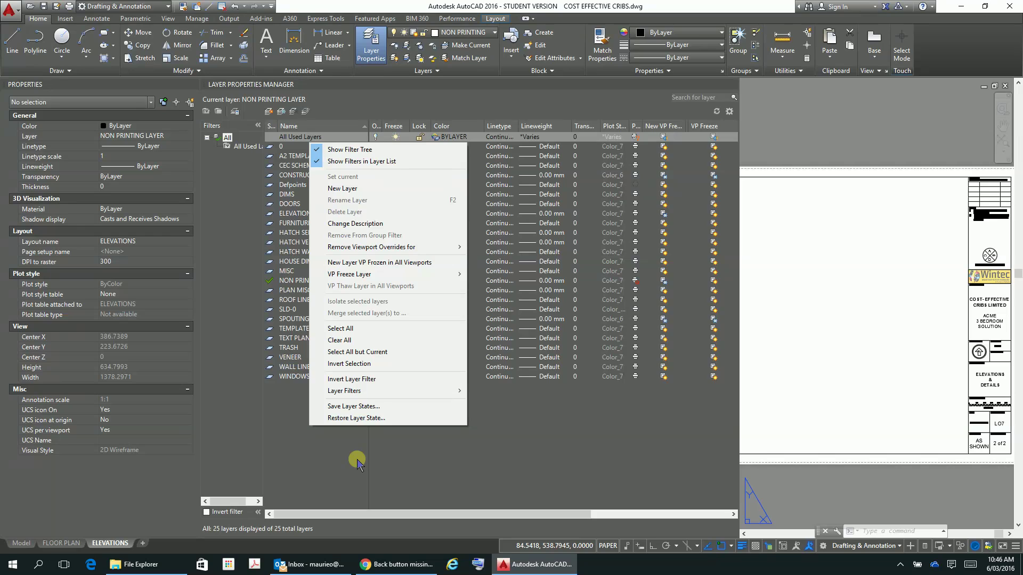
pyautogui.click(494, 415)
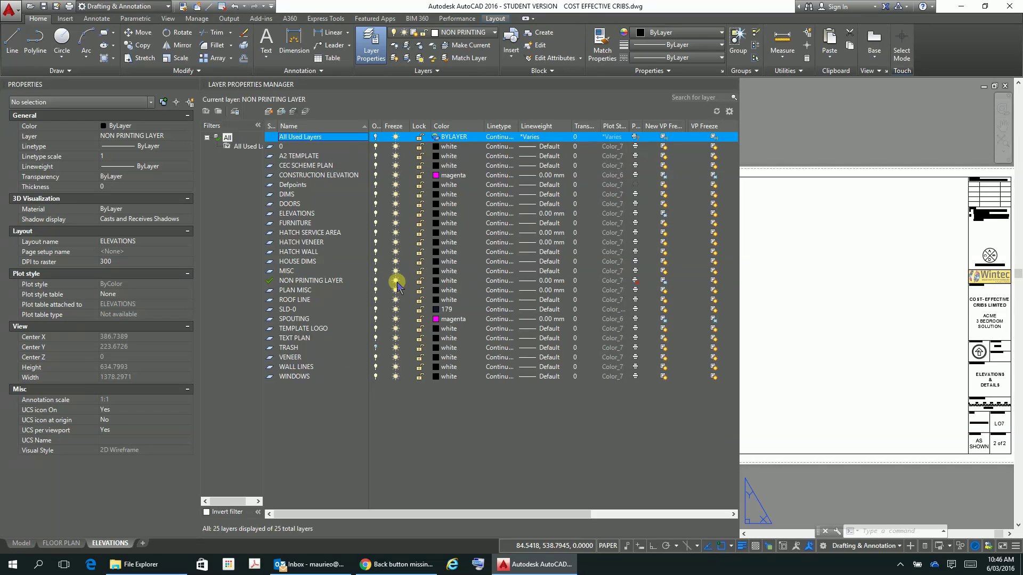
pyautogui.click(635, 281)
pyautogui.click(732, 85)
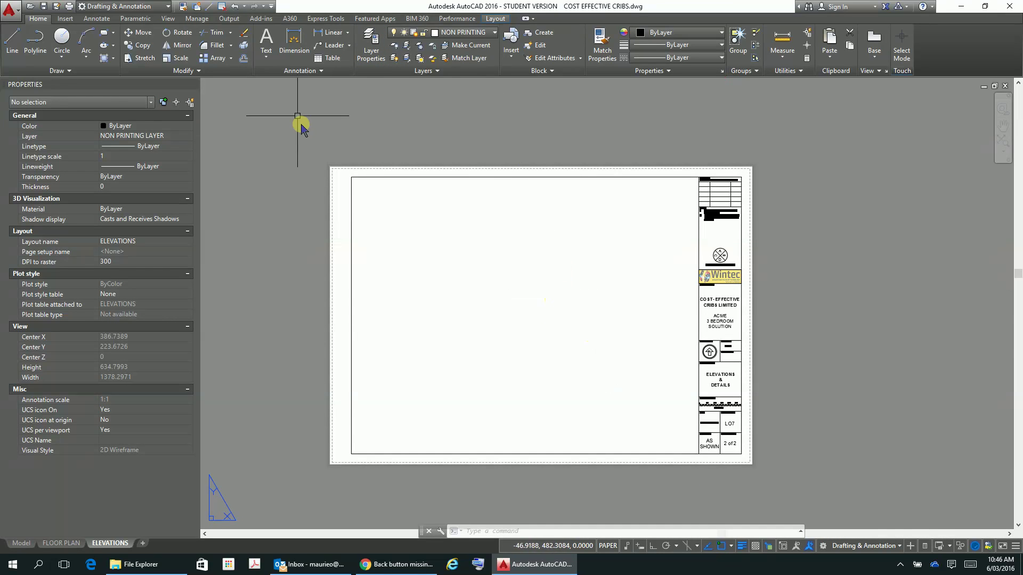
# Draw a horizontal line across the sheet from the midpoint of the border's left edge to the title block
pyautogui.click(11, 35)
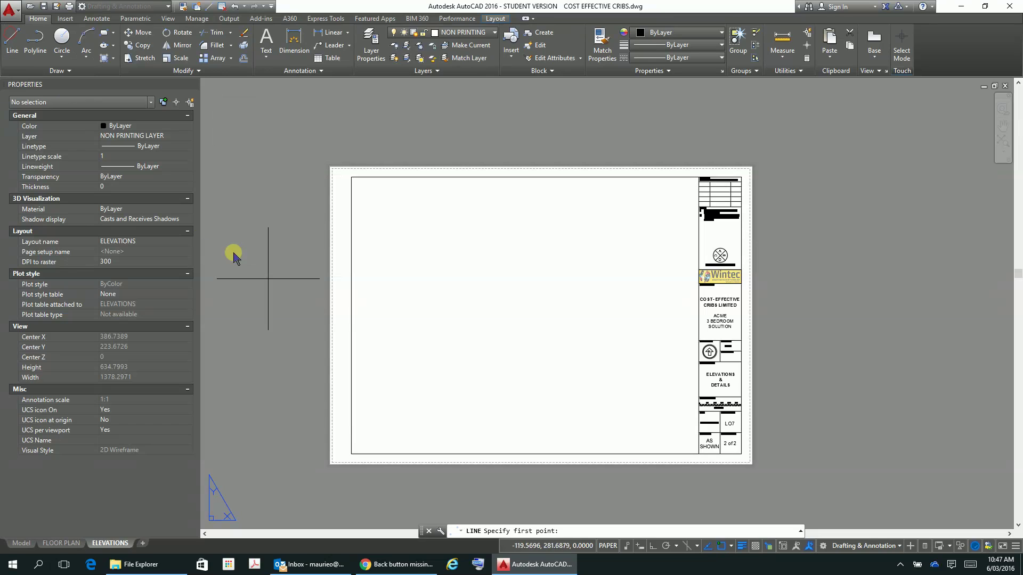
pyautogui.click(350, 316)
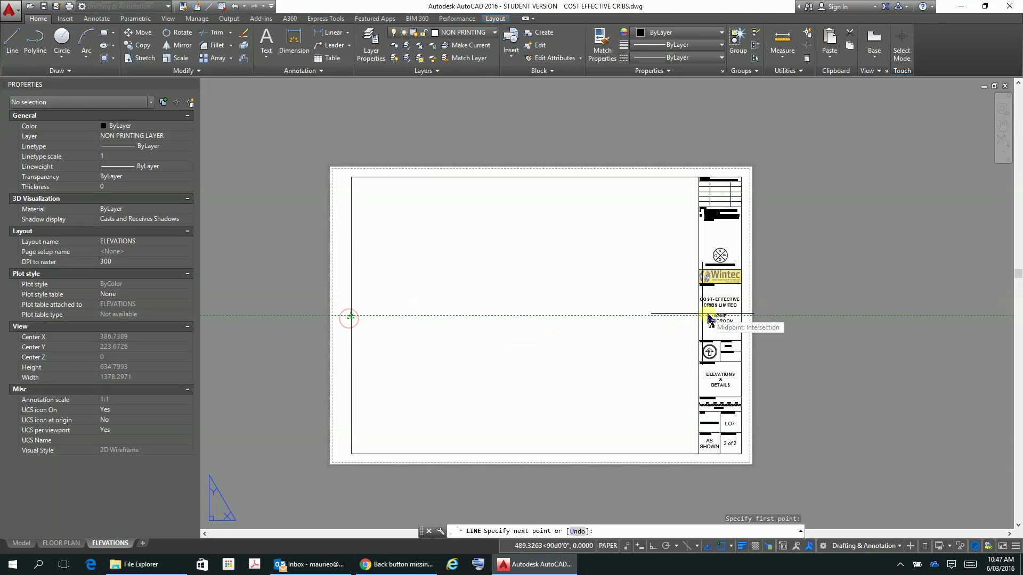
pyautogui.click(693, 318)
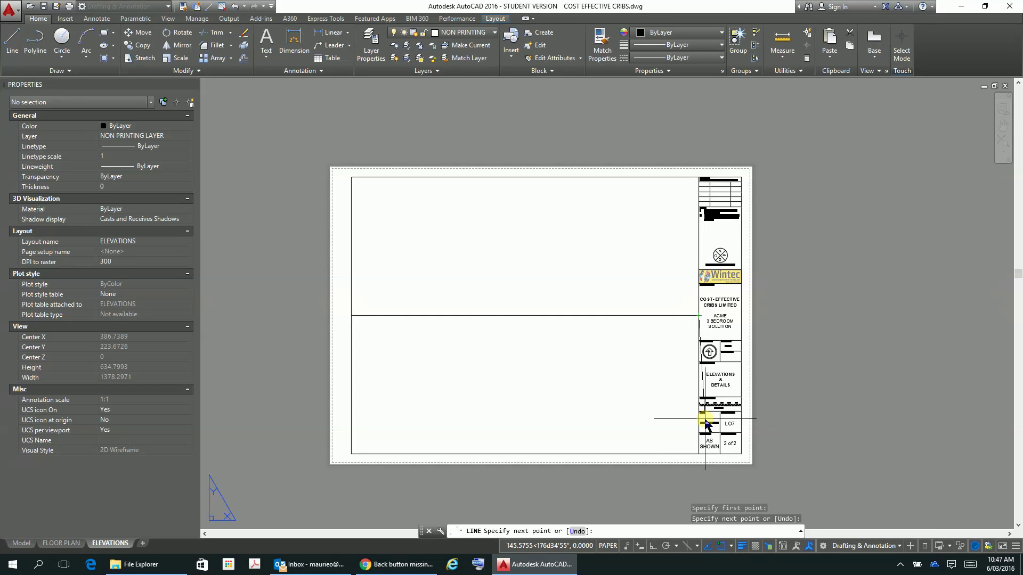
pyautogui.press('Escape')
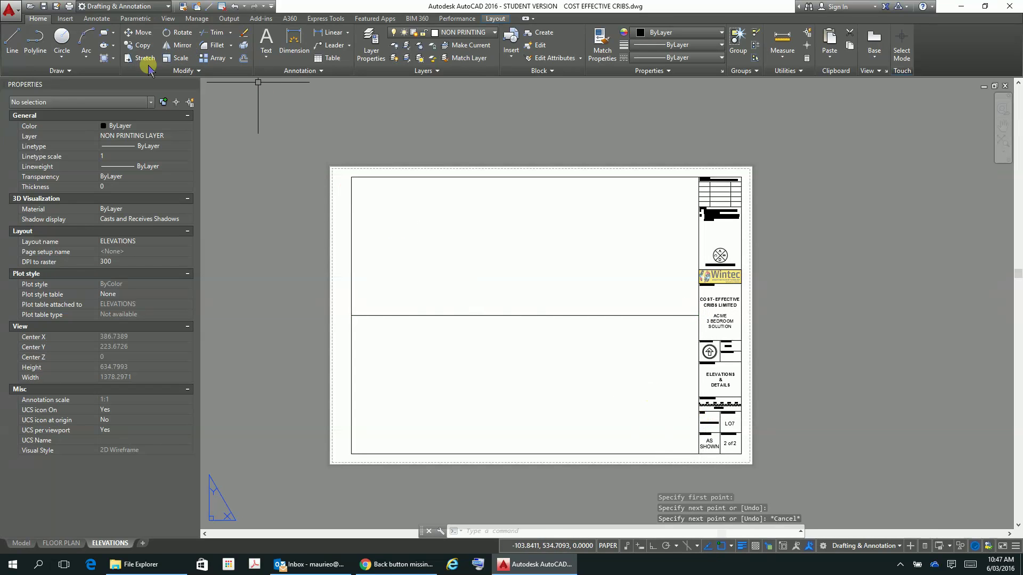
# Draw a vertical line from the midpoint of the horizontal dividing line down to the lower border
pyautogui.click(12, 37)
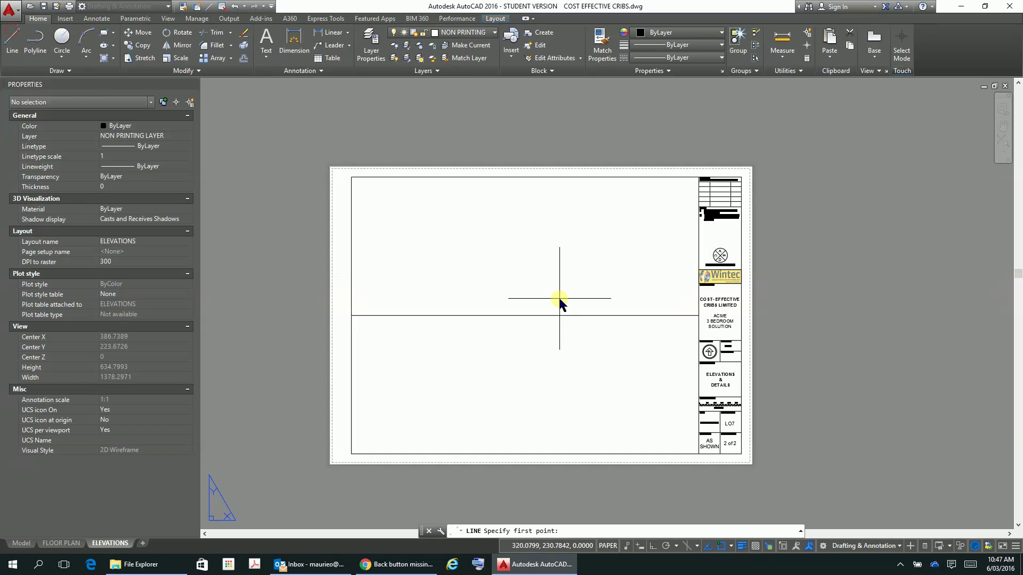
pyautogui.click(524, 315)
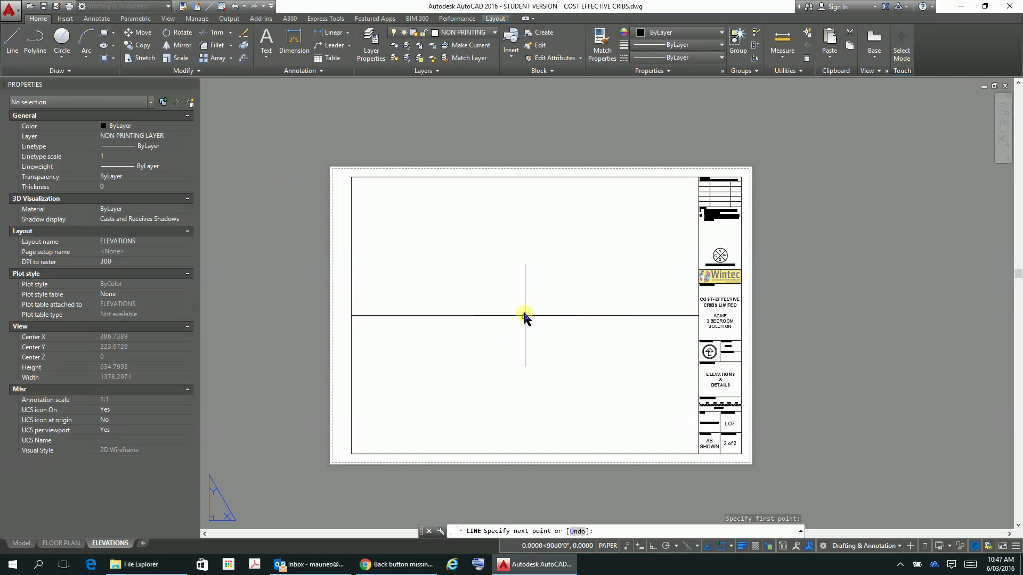
pyautogui.click(524, 456)
pyautogui.press('Escape')
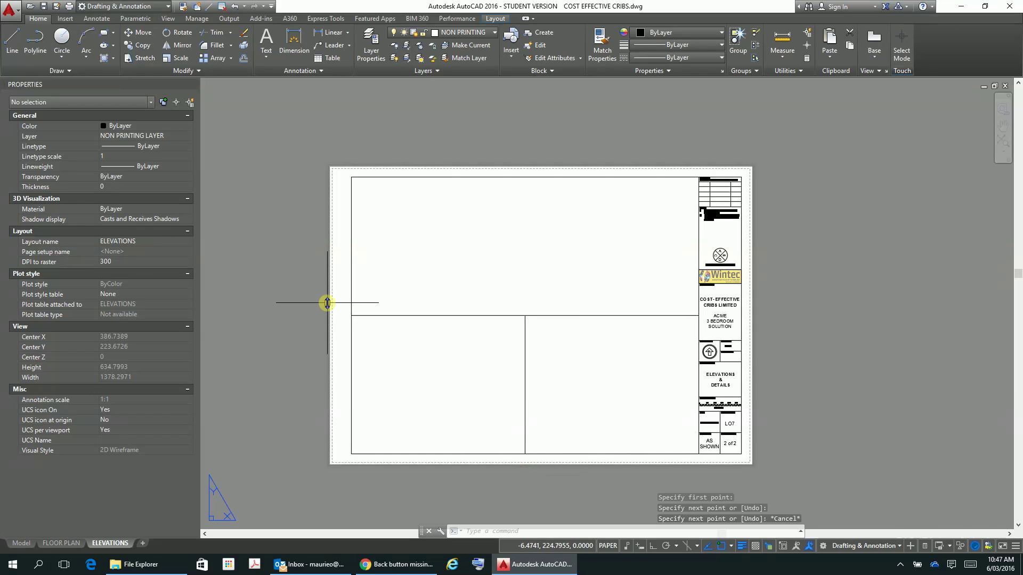
pyautogui.press('Escape')
pyautogui.press('Escape')
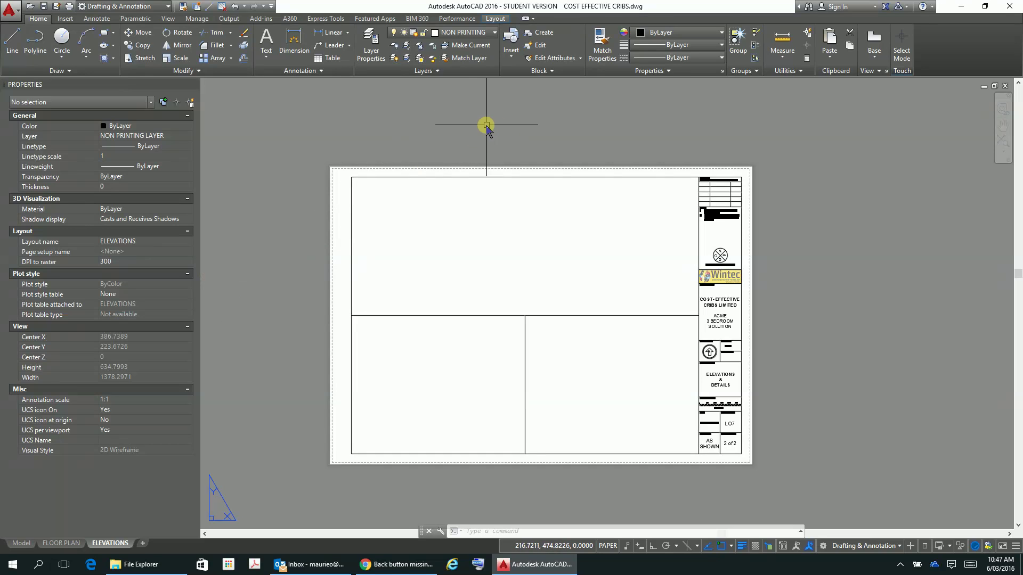
# Create a rectangular viewport filling the upper half of the sheet, from the border's upper-left corner to the dividing line's right end
pyautogui.click(495, 18)
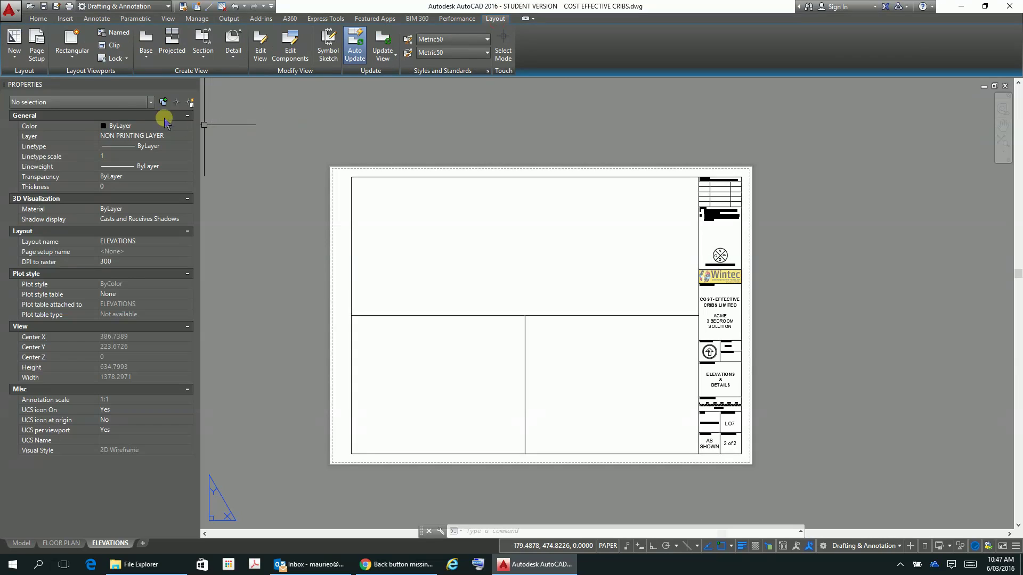
pyautogui.click(72, 37)
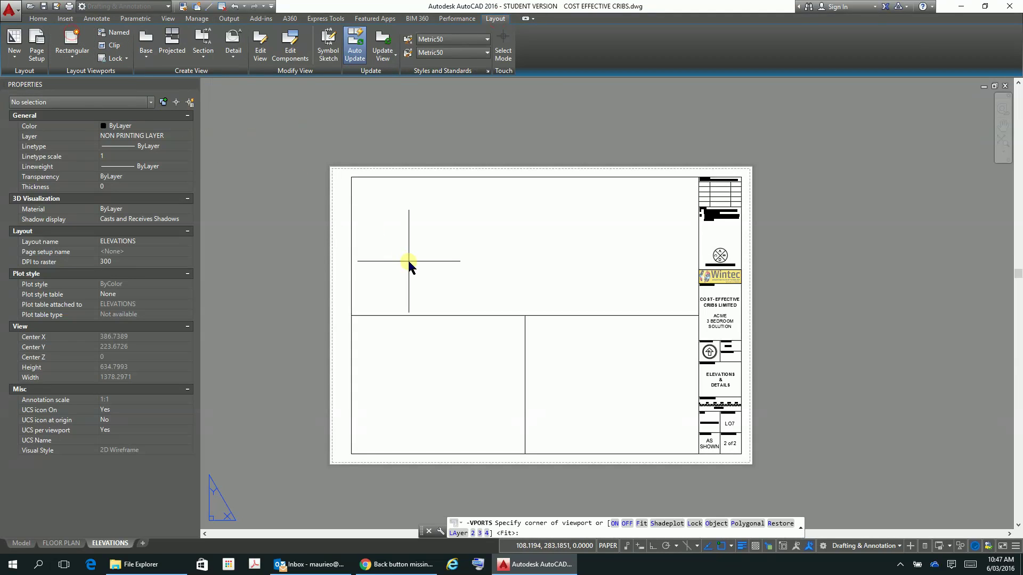
pyautogui.click(351, 177)
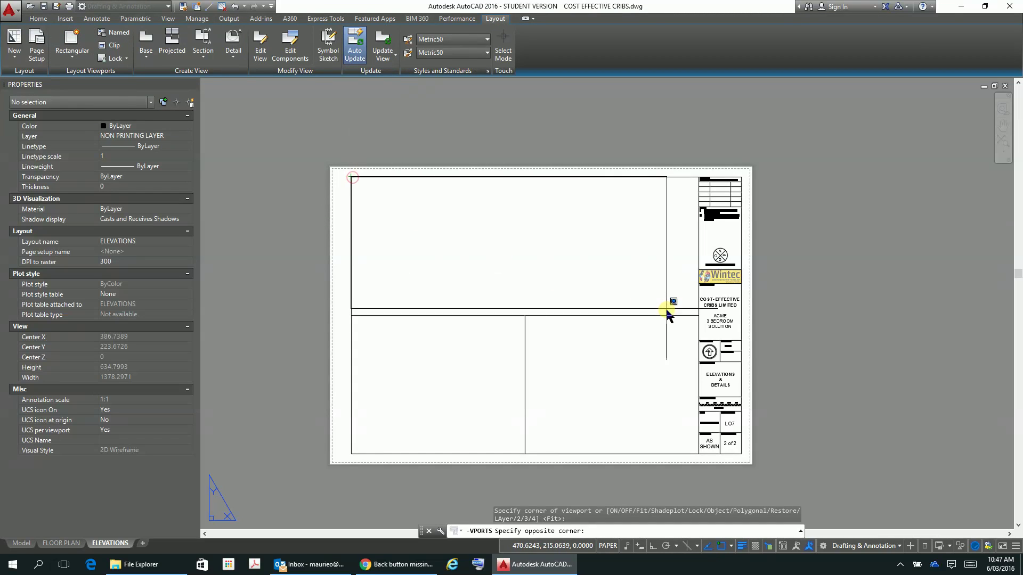
pyautogui.click(698, 315)
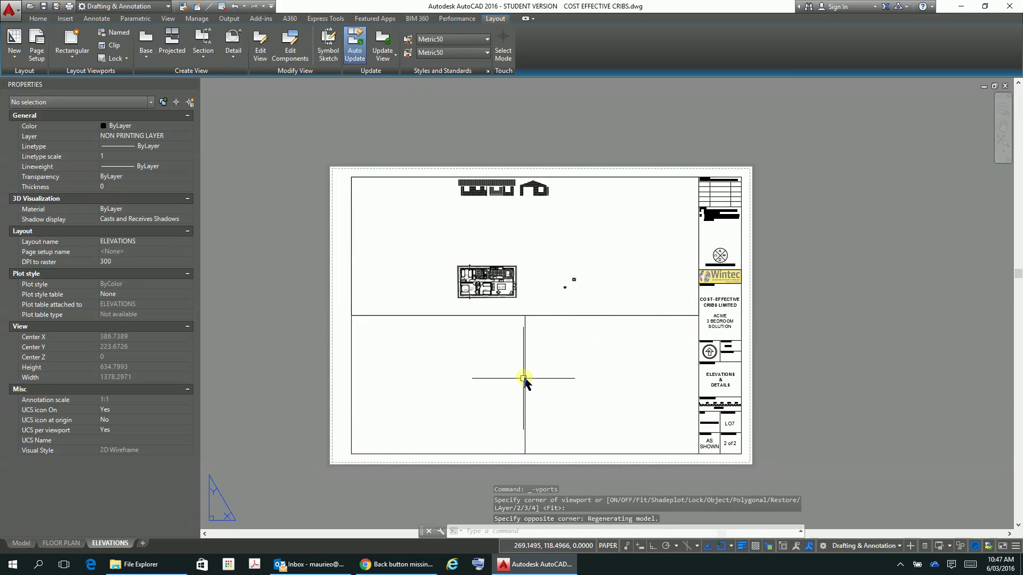
# Create two rectangular viewports filling the lower-left and lower-right compartments formed by the dividing lines
pyautogui.click(72, 43)
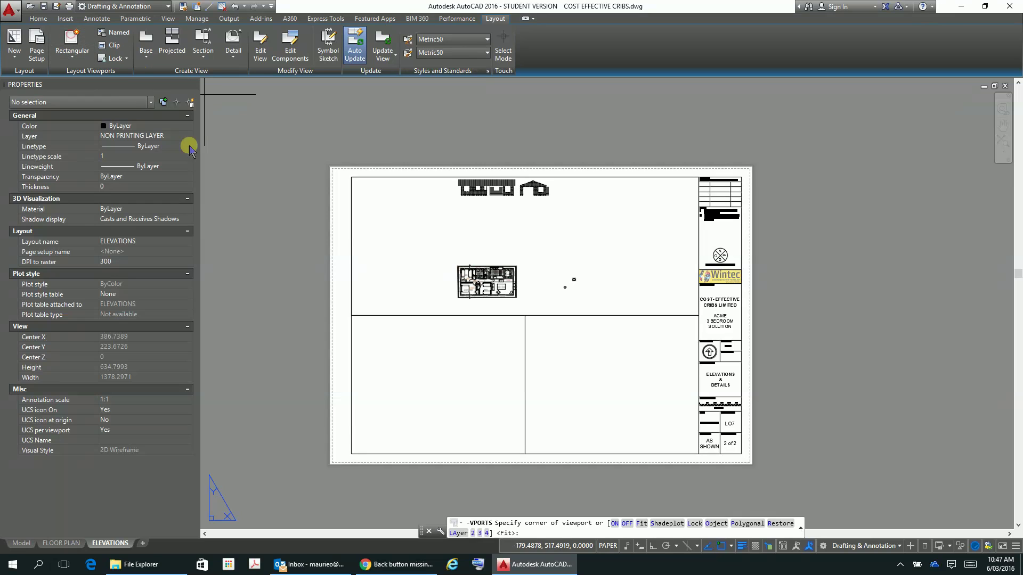
pyautogui.click(352, 315)
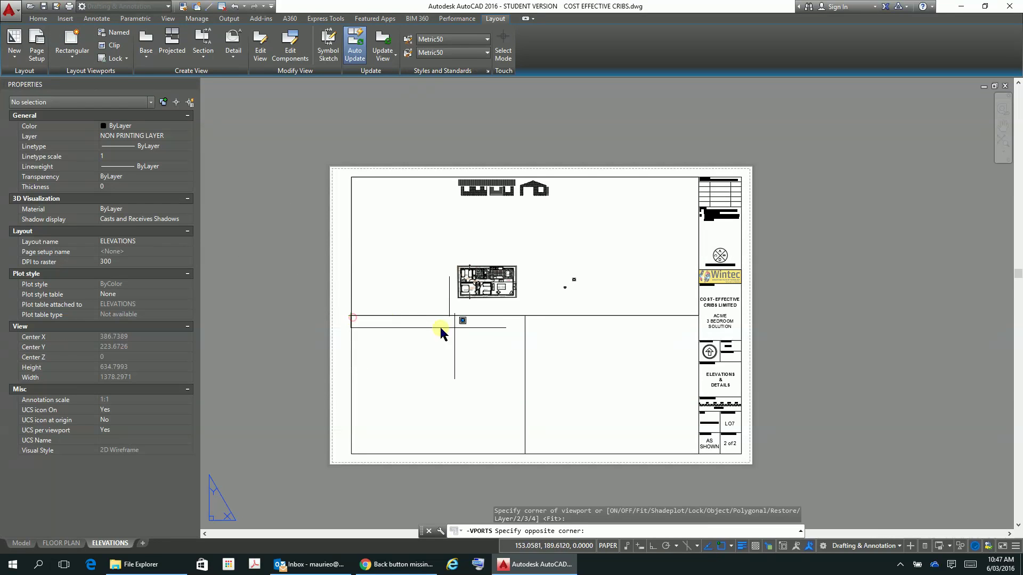
pyautogui.click(524, 454)
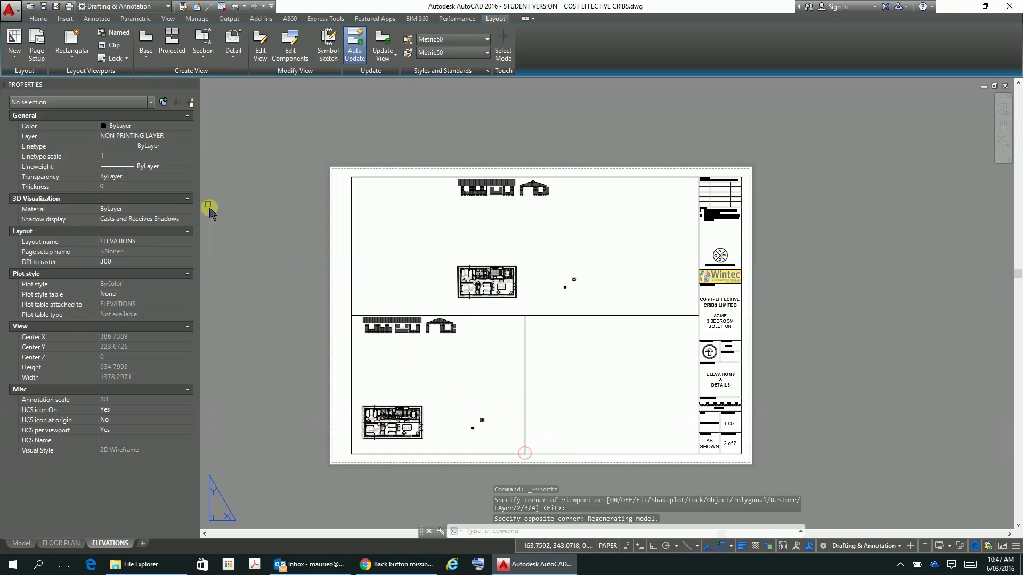
pyautogui.click(72, 42)
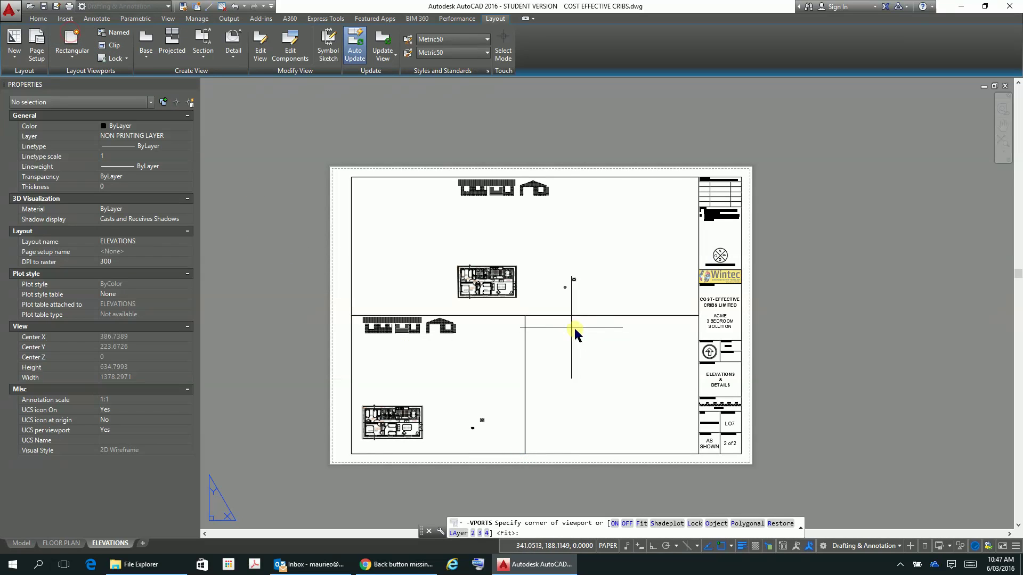
pyautogui.click(525, 315)
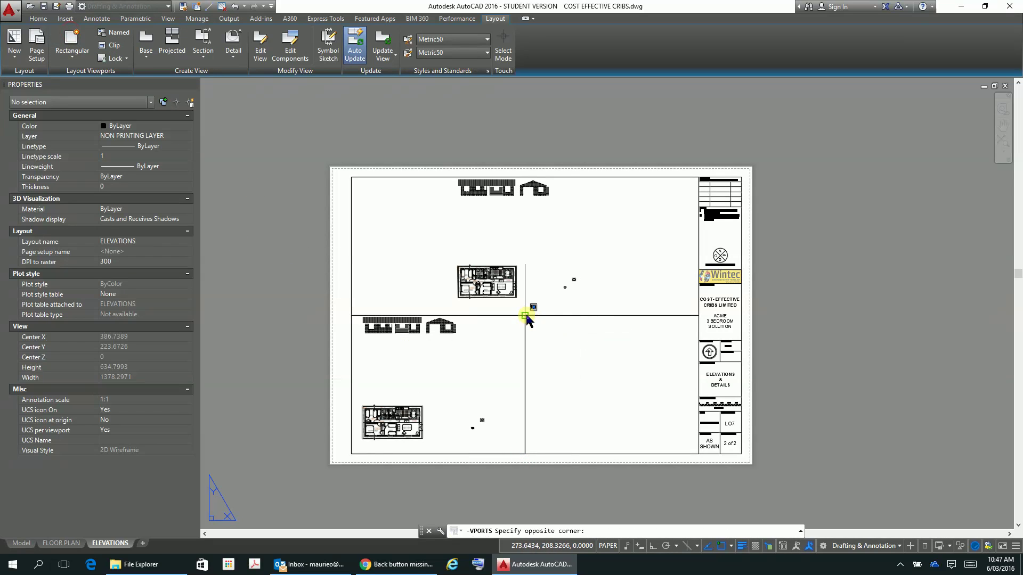
pyautogui.click(698, 452)
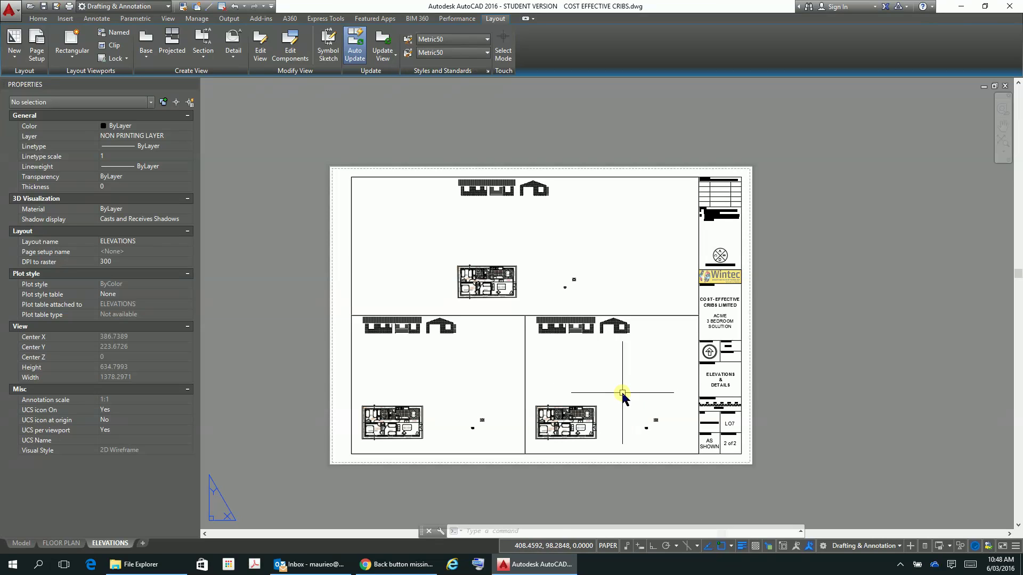
# Activate the upper viewport, frame the two house elevations in it and set its scale to 1:50
pyautogui.doubleClick(625, 264)
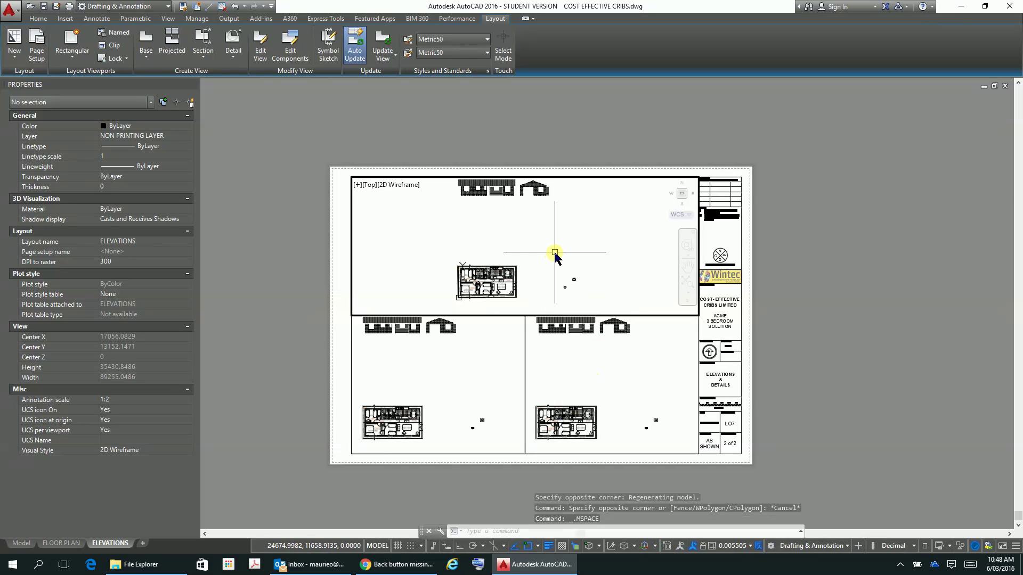
pyautogui.scroll(-2, 554, 255)
pyautogui.scroll(2, 528, 221)
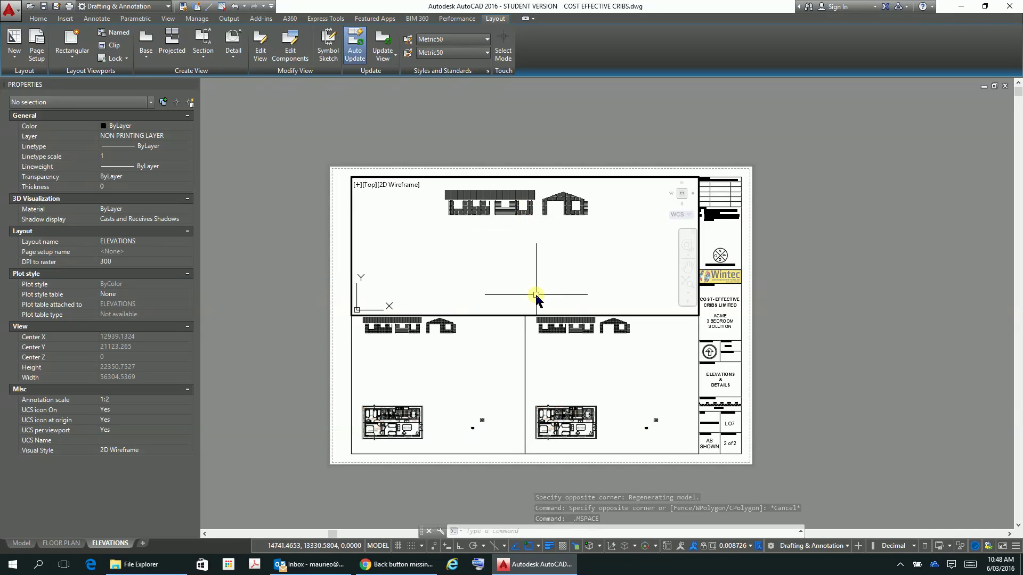
pyautogui.moveTo(520, 235); pyautogui.dragTo(536, 300, button='middle')
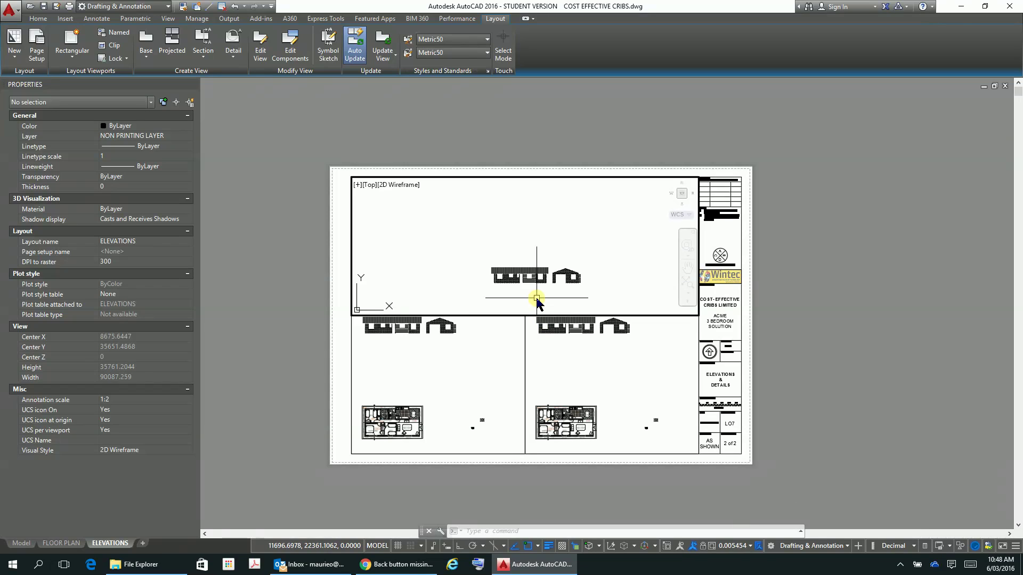
pyautogui.scroll(2, 536, 300)
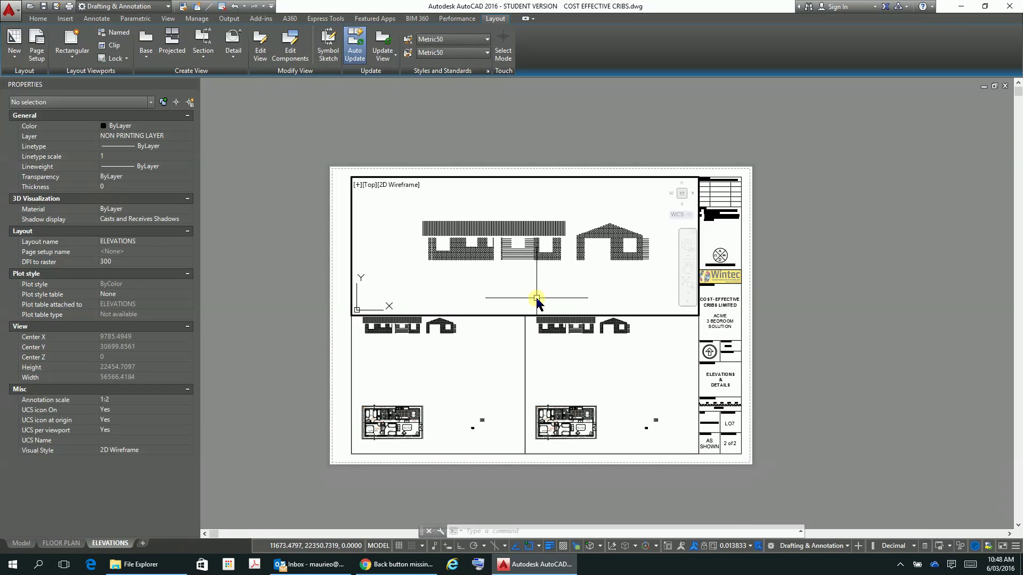
pyautogui.click(752, 546)
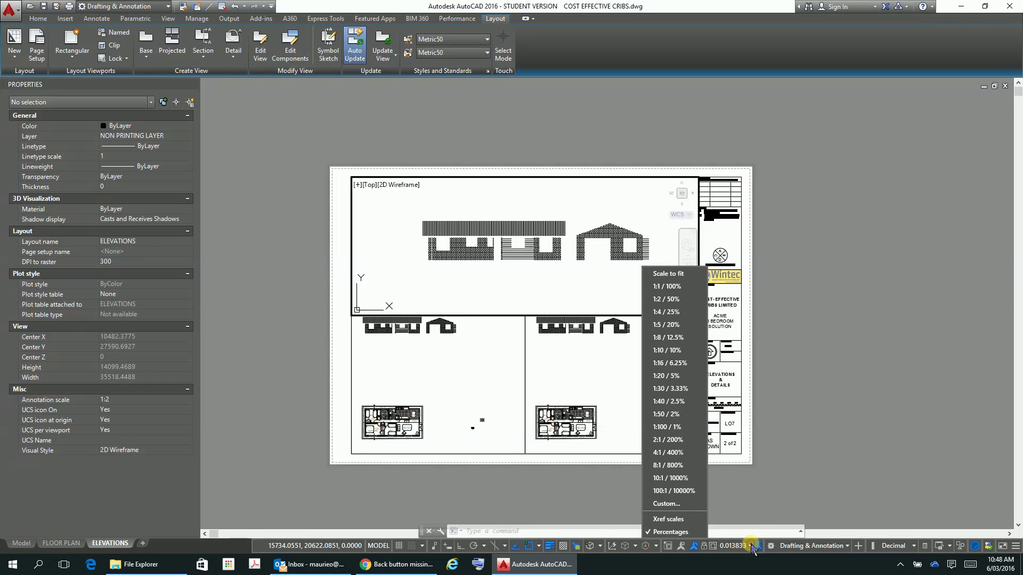
pyautogui.click(675, 415)
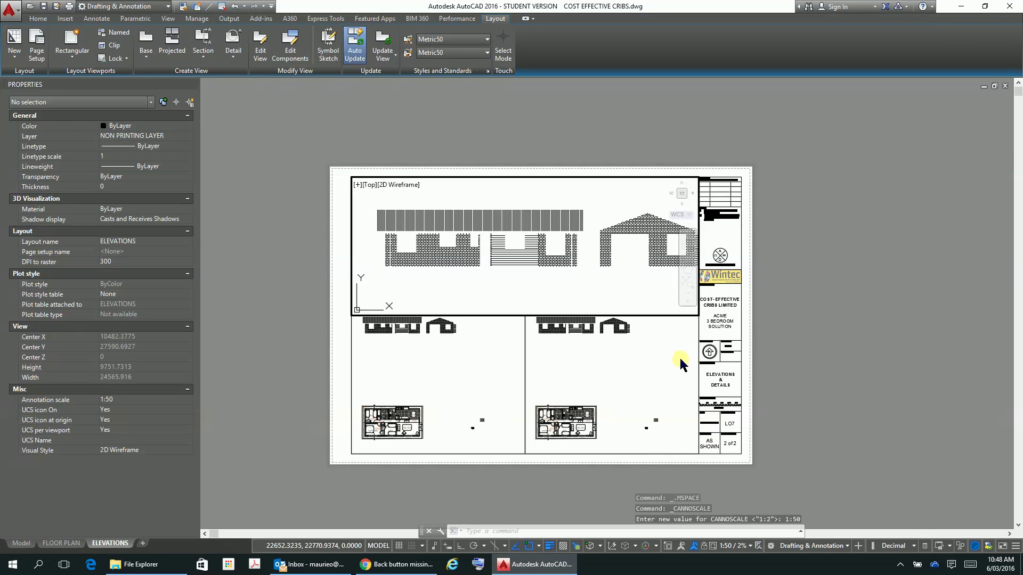
# Pan the two elevations to fit fully inside the upper viewport and lock the viewport's view
pyautogui.click(687, 266)
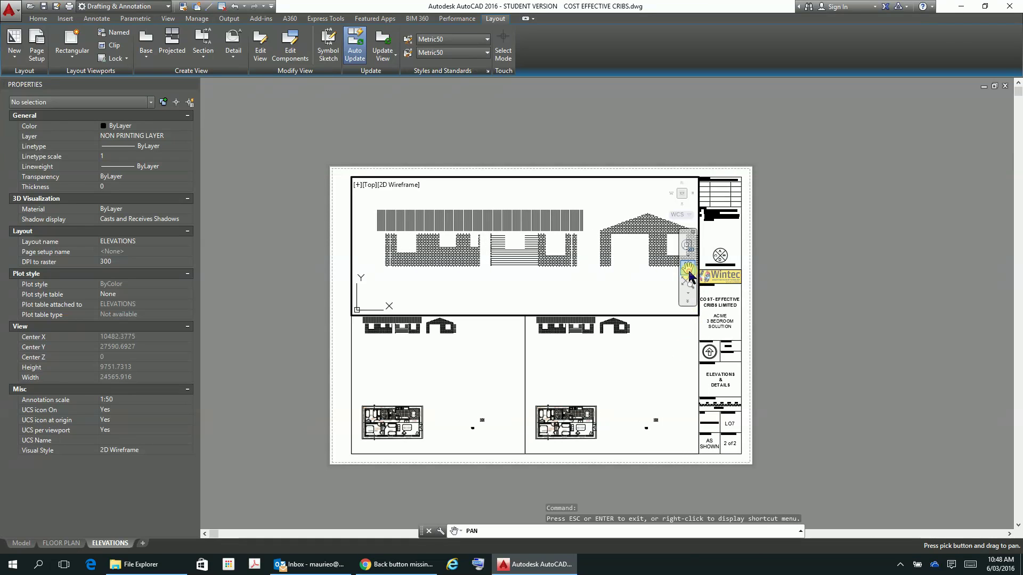
pyautogui.moveTo(652, 261); pyautogui.dragTo(639, 270)
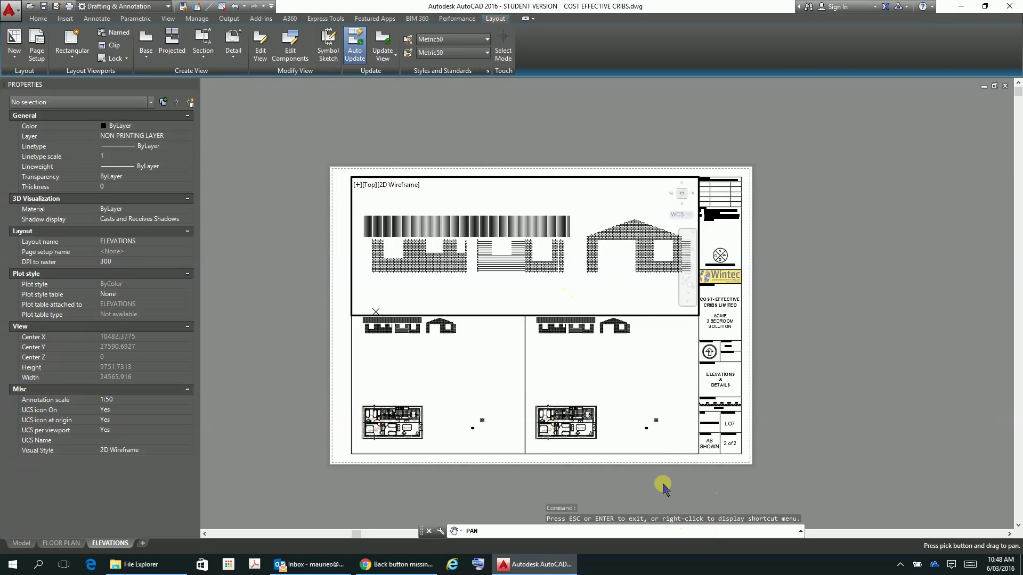
pyautogui.press('Escape')
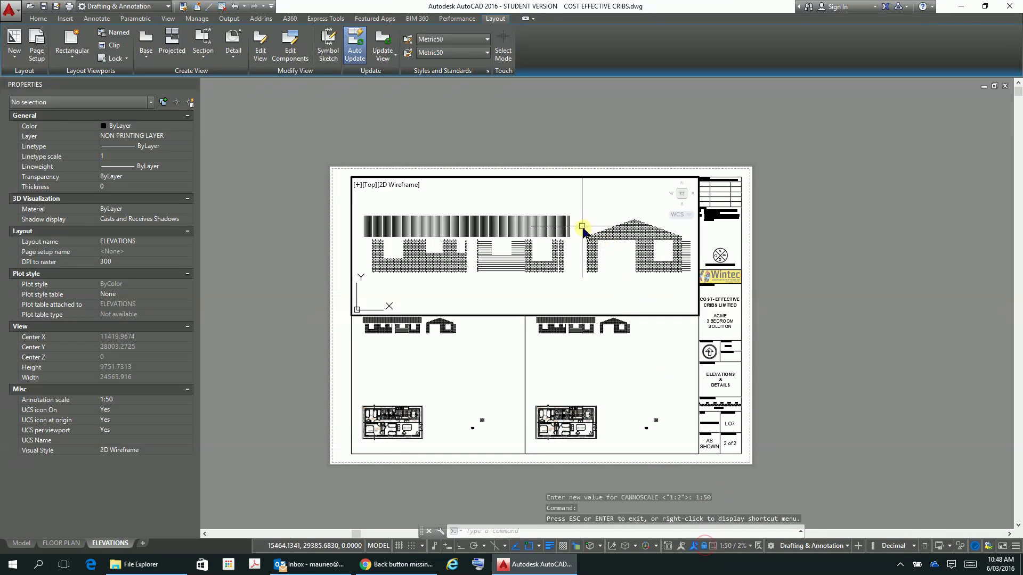
# Thaw the ELEVATIONS layer in the upper viewport only
pyautogui.click(38, 19)
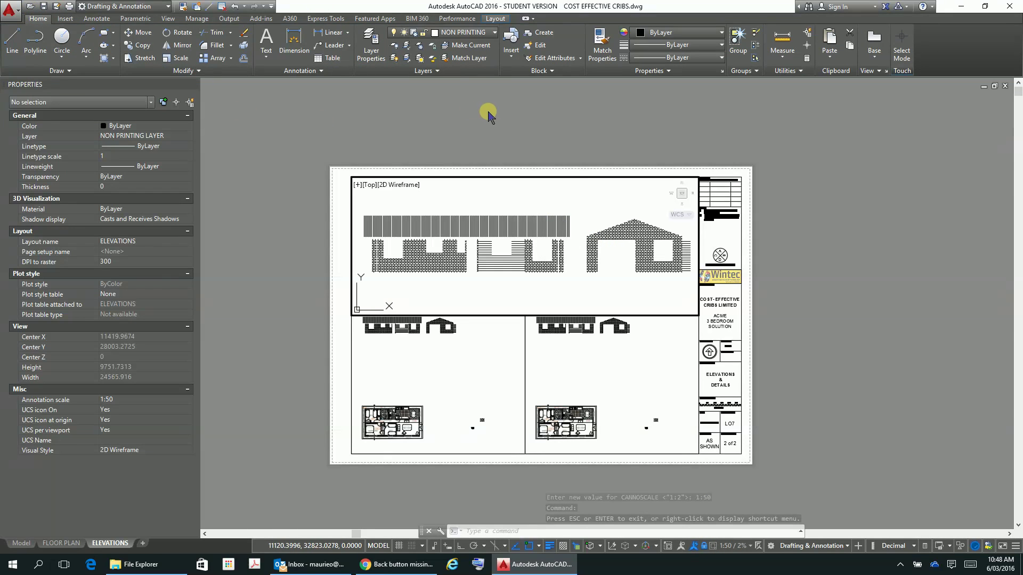
pyautogui.click(487, 32)
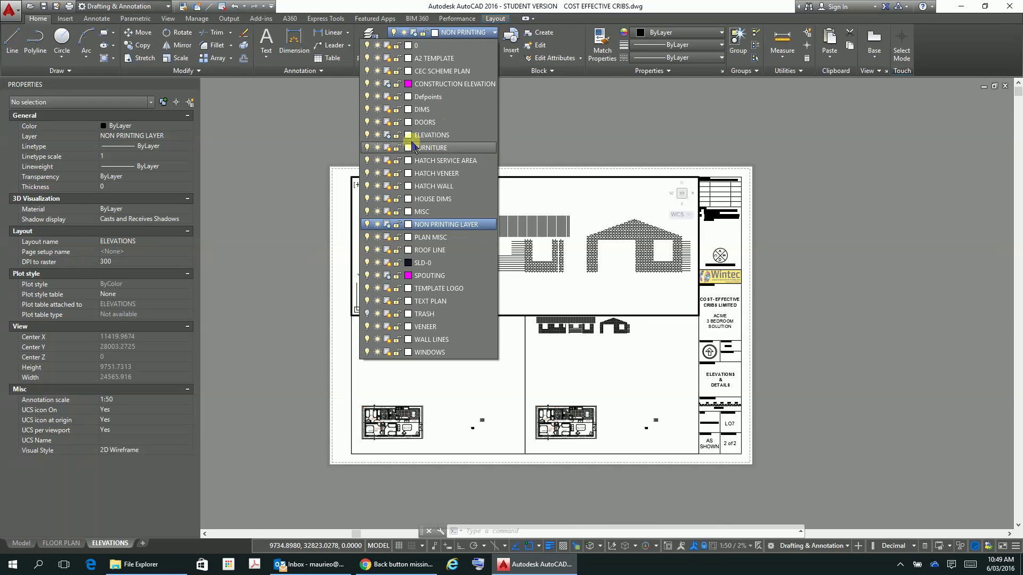
pyautogui.click(386, 134)
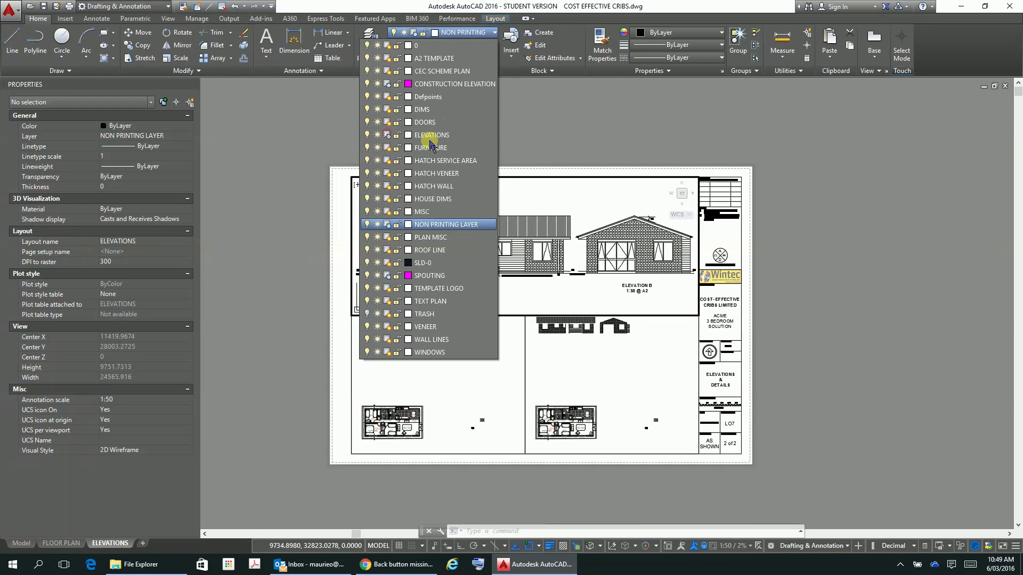
pyautogui.click(532, 136)
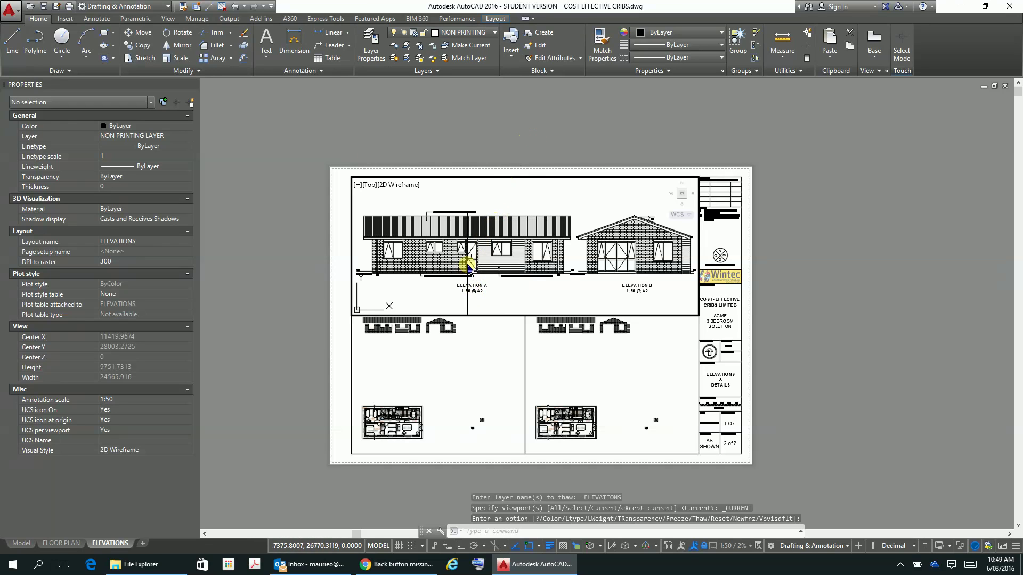
pyautogui.scroll(2, 472, 263)
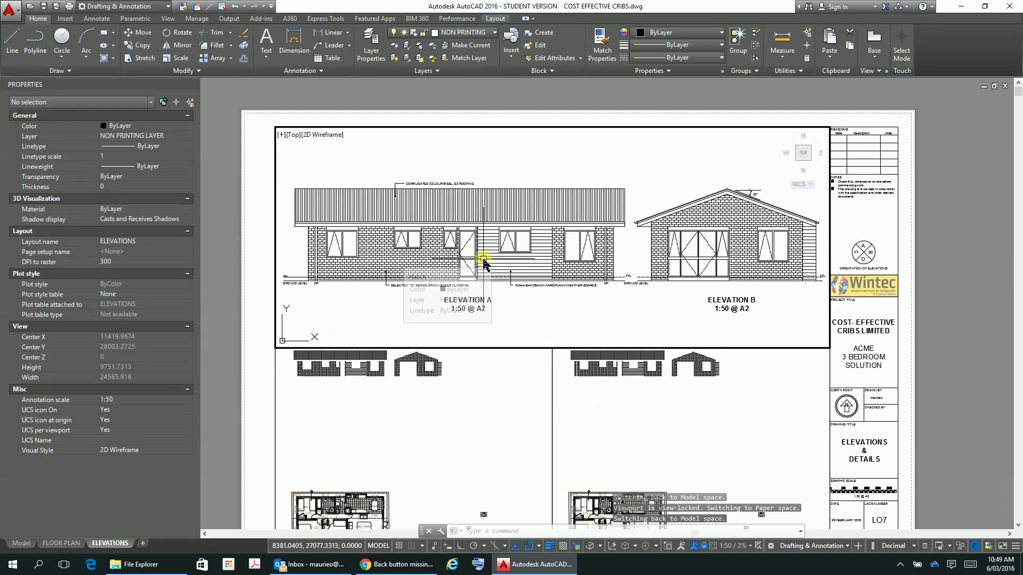
pyautogui.scroll(-2, 484, 262)
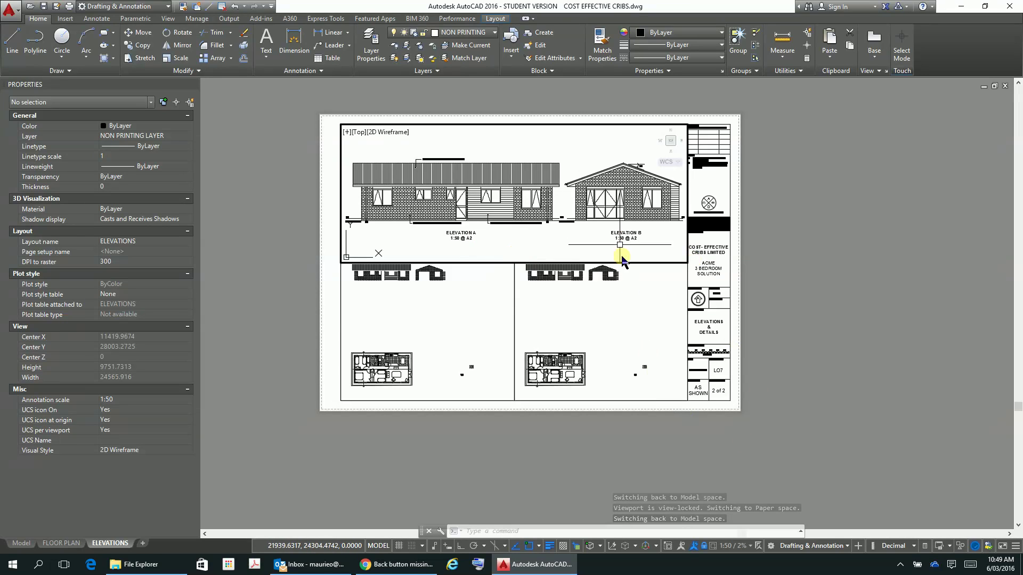
# Try to pan the elevations within the locked upper viewport
pyautogui.click(659, 233)
pyautogui.click(663, 242)
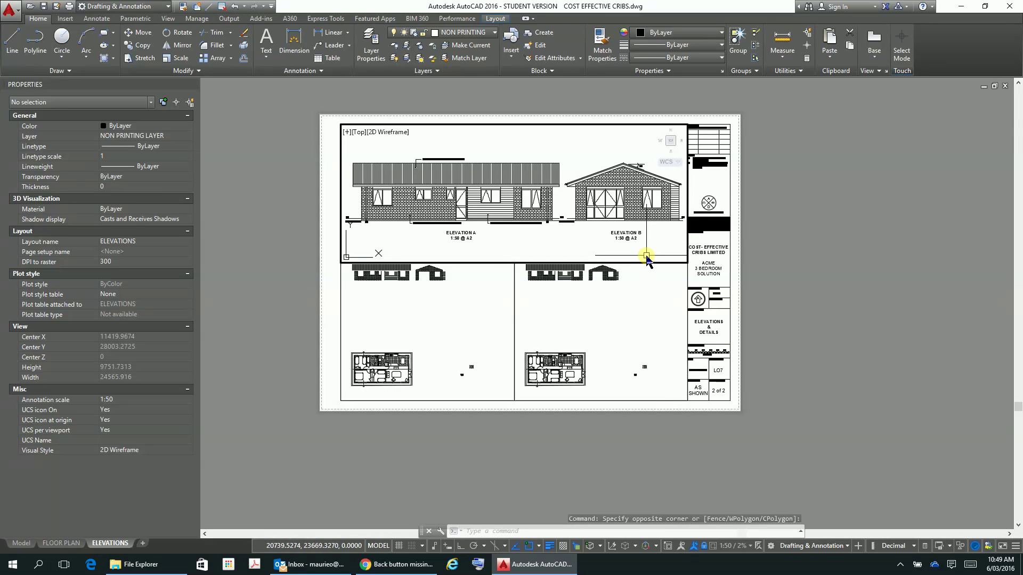
pyautogui.write('pan')
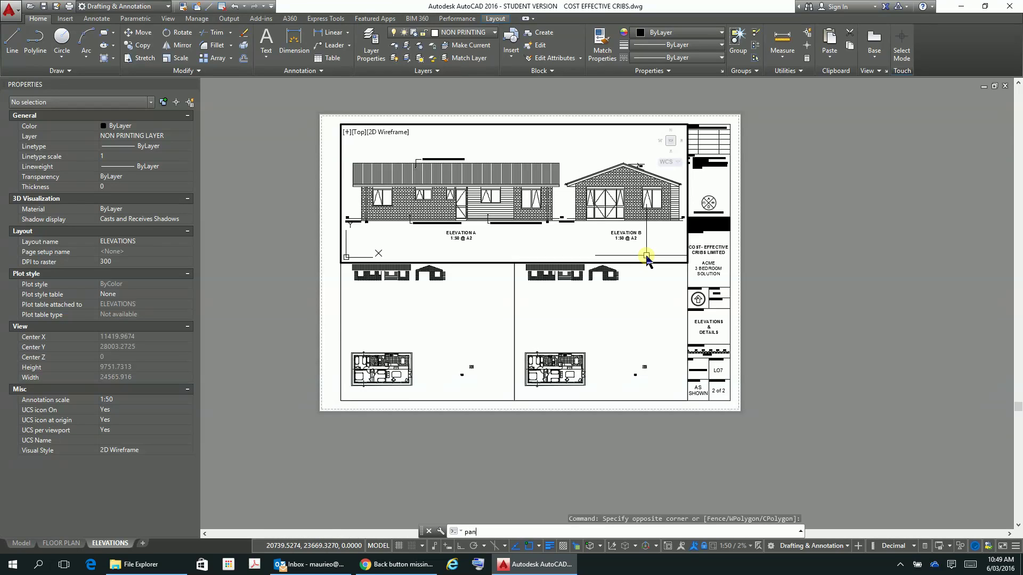
pyautogui.press('Return')
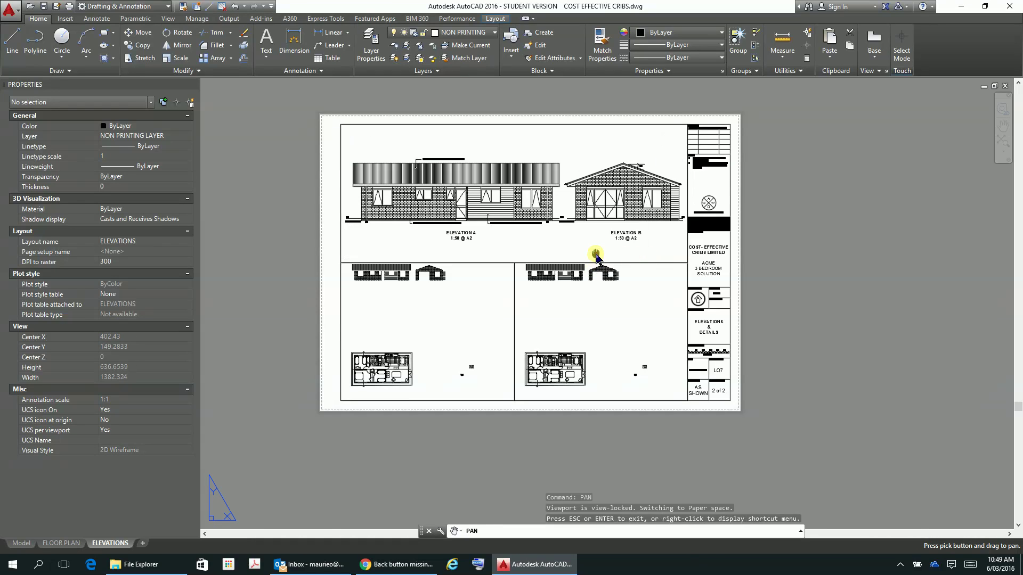
pyautogui.moveTo(595, 254); pyautogui.dragTo(597, 260)
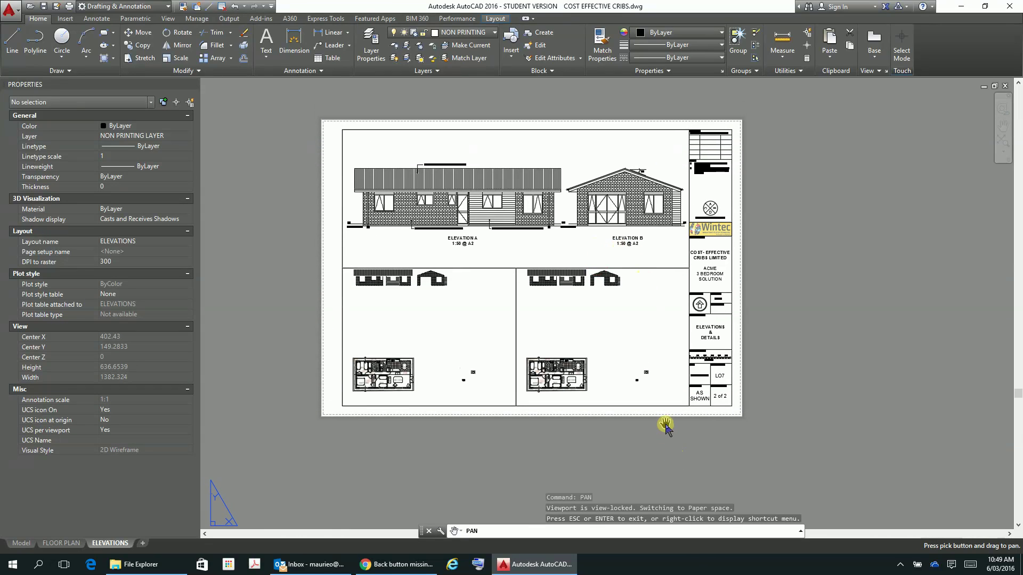
pyautogui.press('Escape')
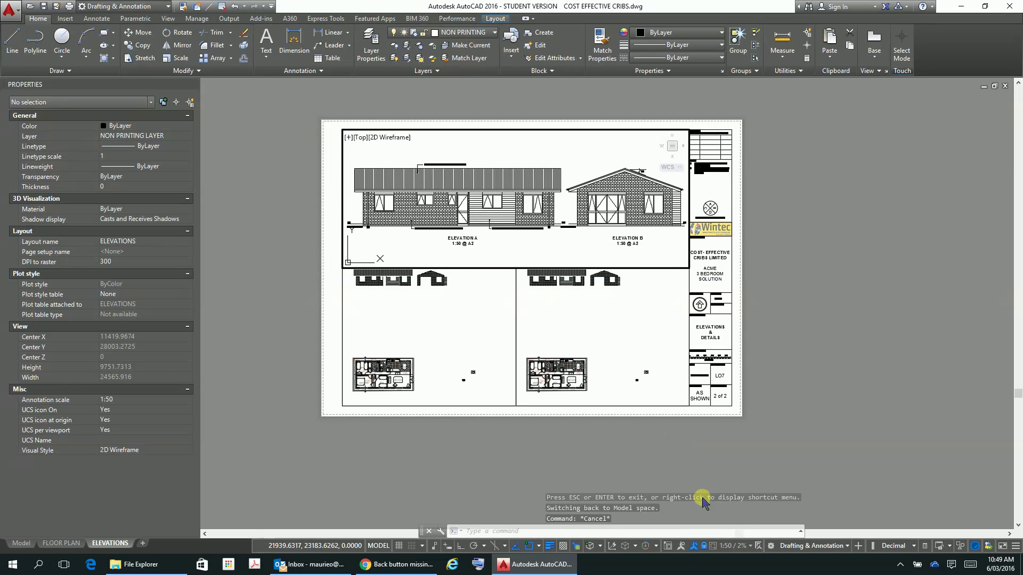
# Unlock the upper viewport, shift the elevations slightly upward inside it, and lock it again
pyautogui.click(705, 547)
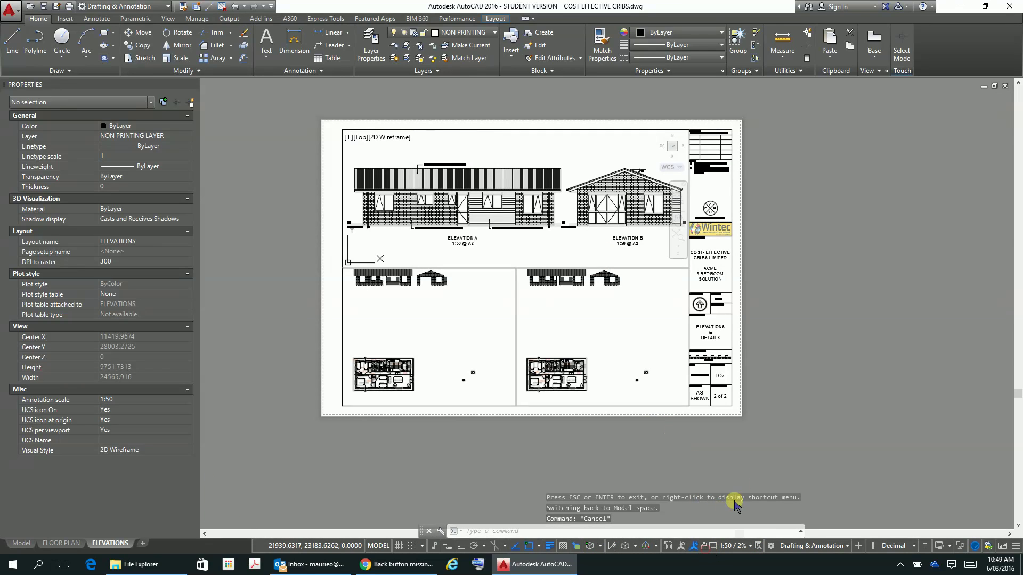
pyautogui.click(678, 222)
pyautogui.moveTo(604, 234); pyautogui.dragTo(591, 231)
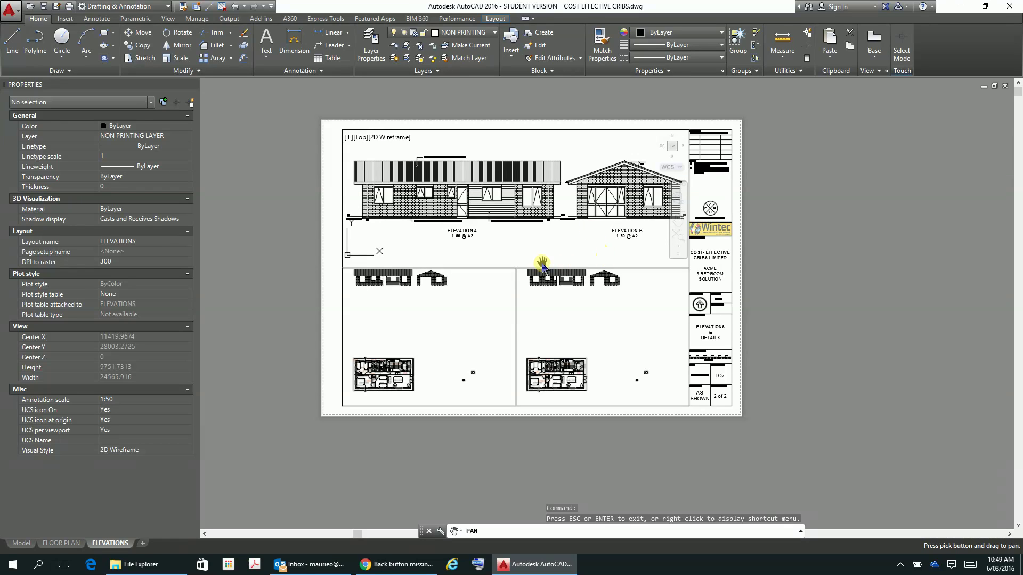
pyautogui.press('Escape')
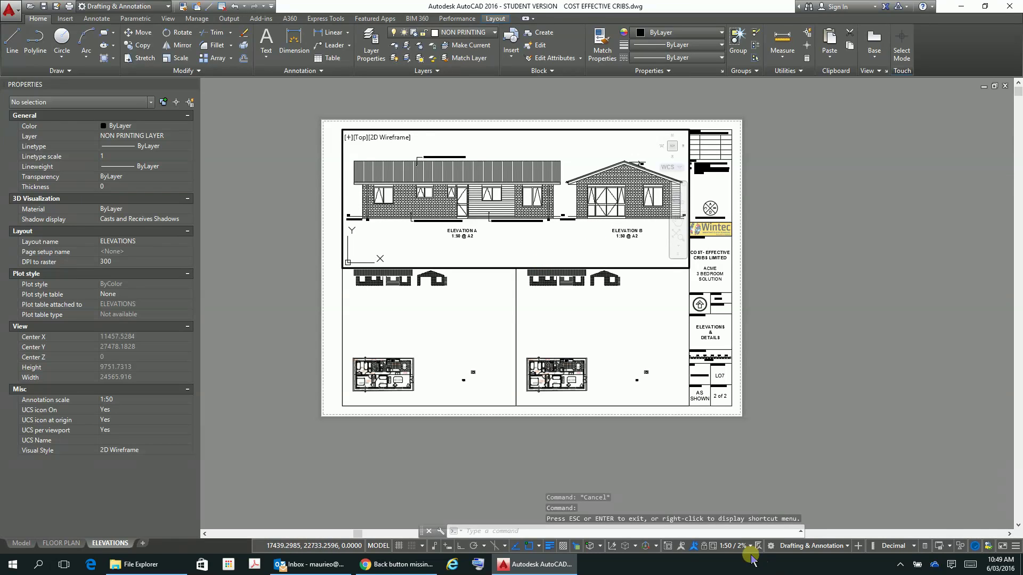
pyautogui.click(703, 547)
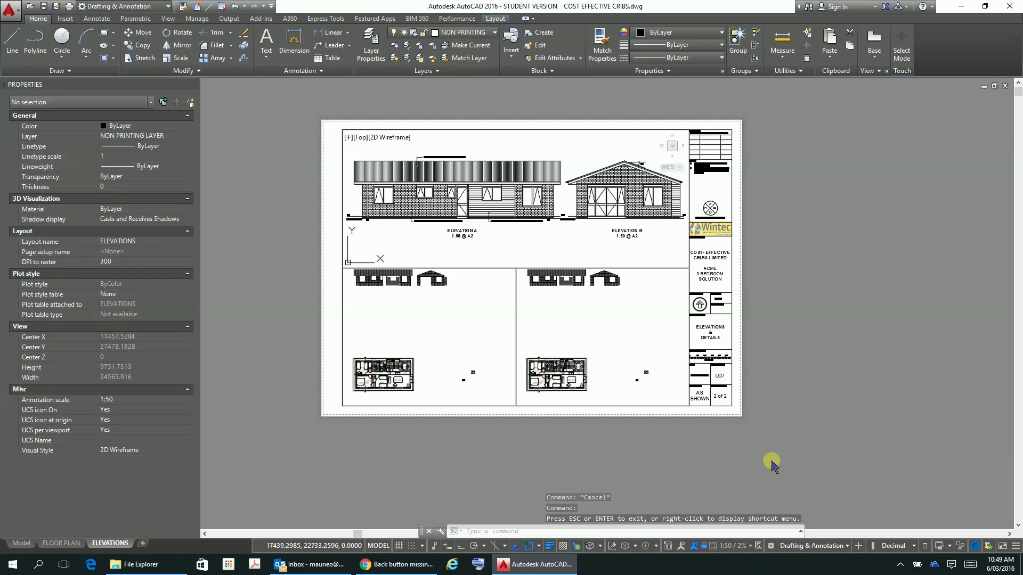